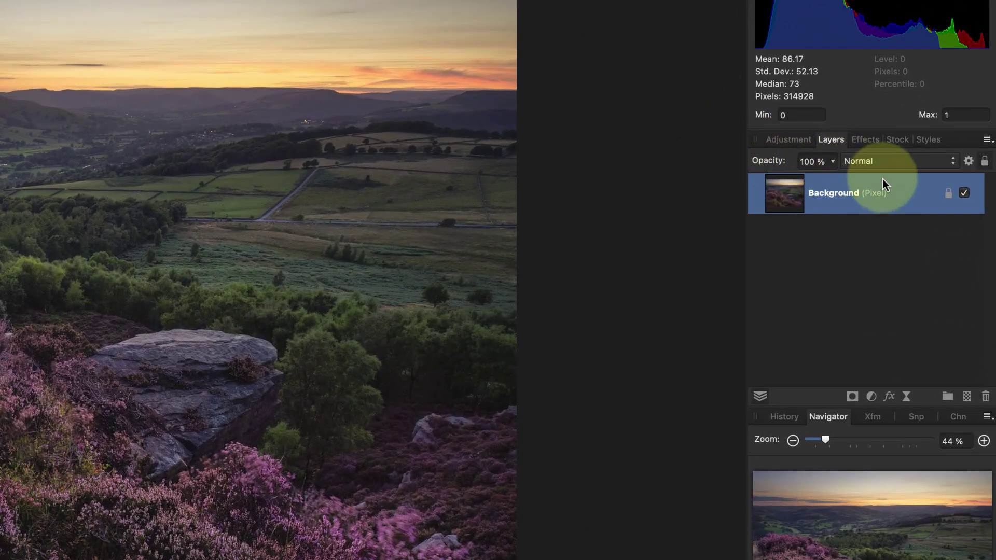
Duplicate the Background layer and rename the copy 'Glow'.
right_click(909, 195)
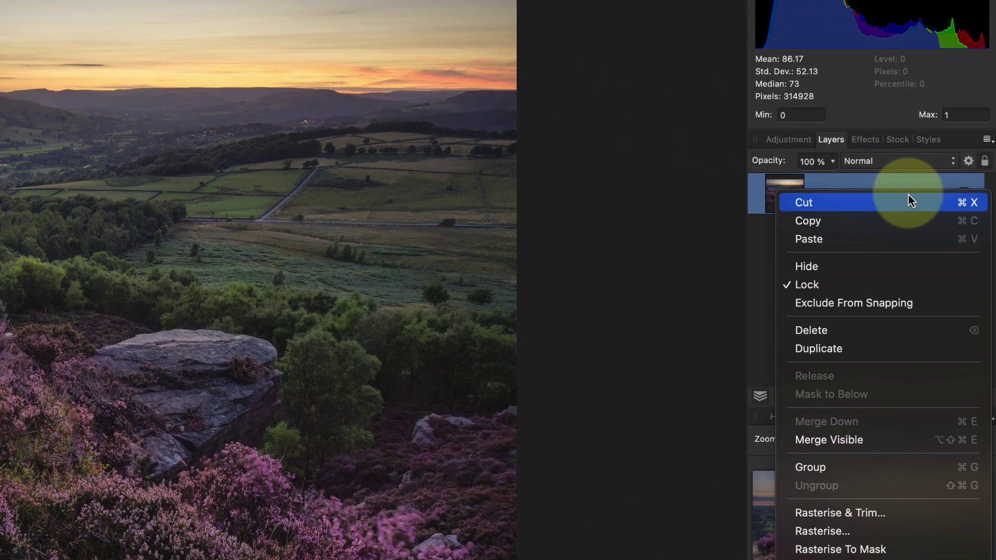
click(839, 347)
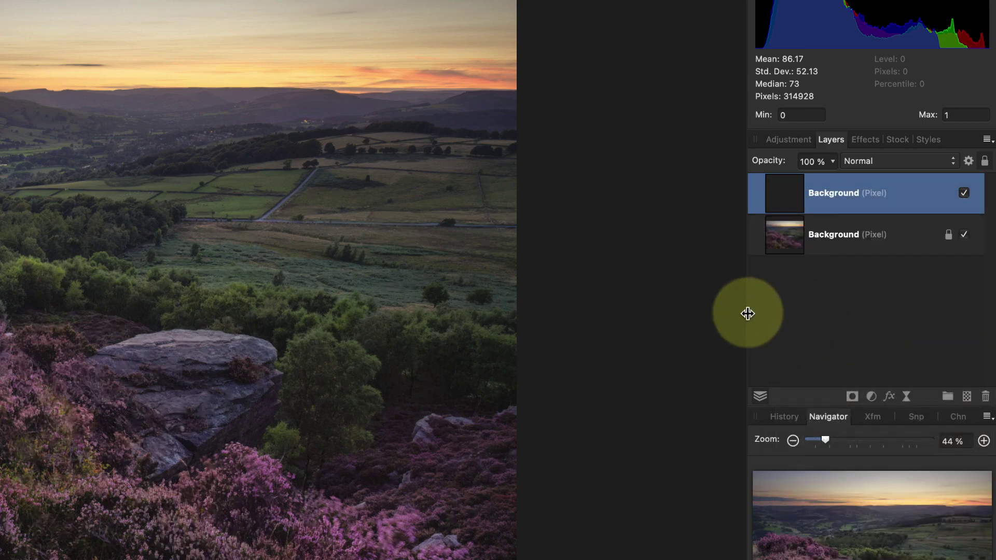
double_click(837, 194)
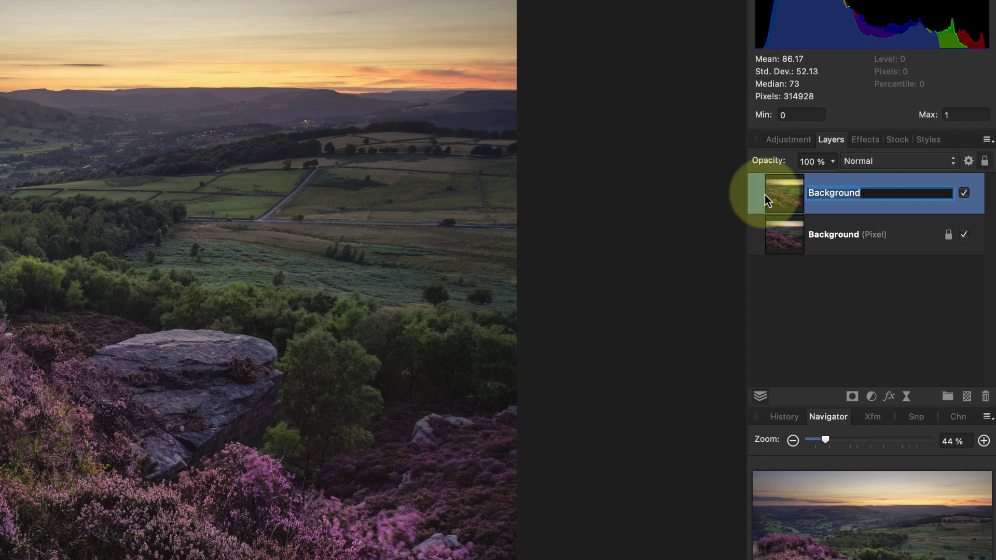
text(Glow)
key(Return)
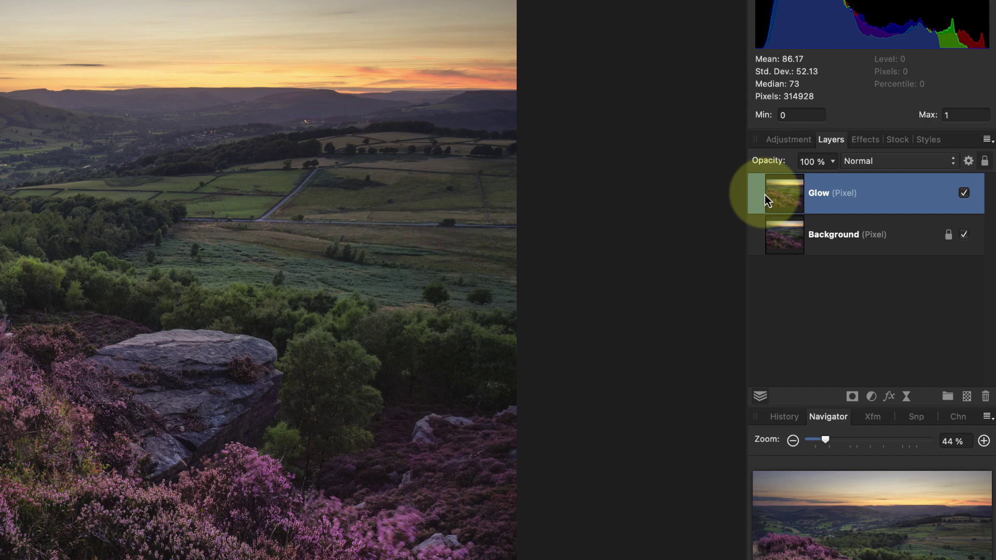
Set the Glow layer to Screen blend mode at 50% opacity.
click(957, 163)
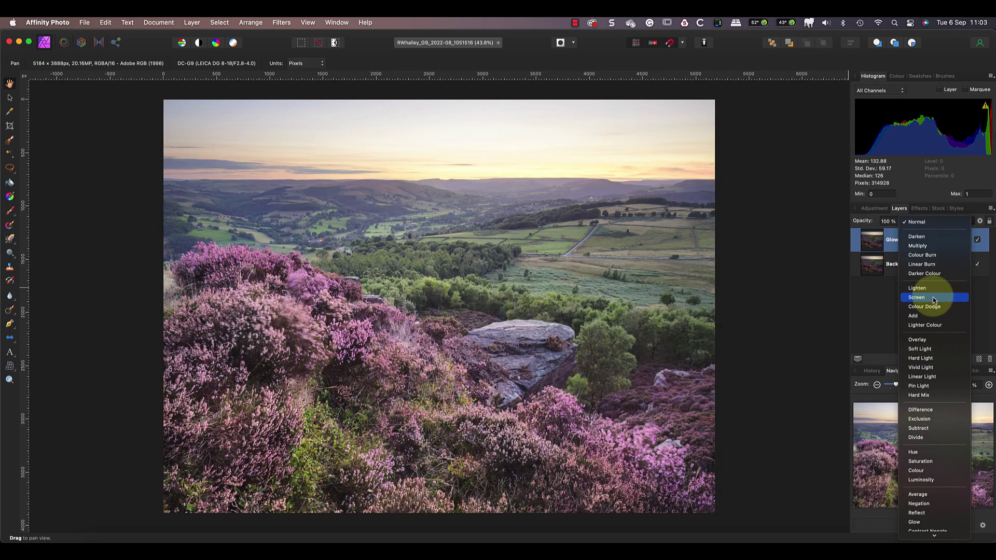
click(932, 297)
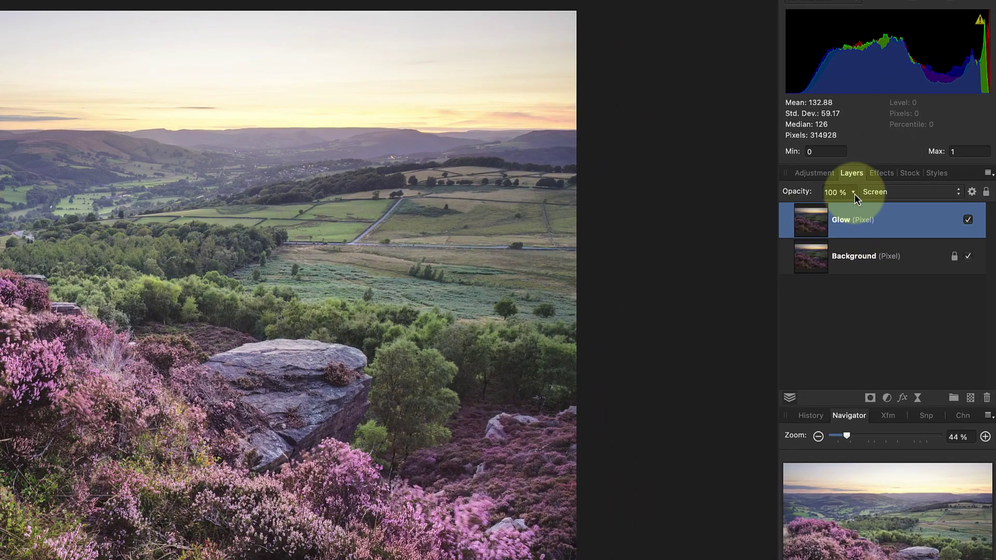
click(900, 223)
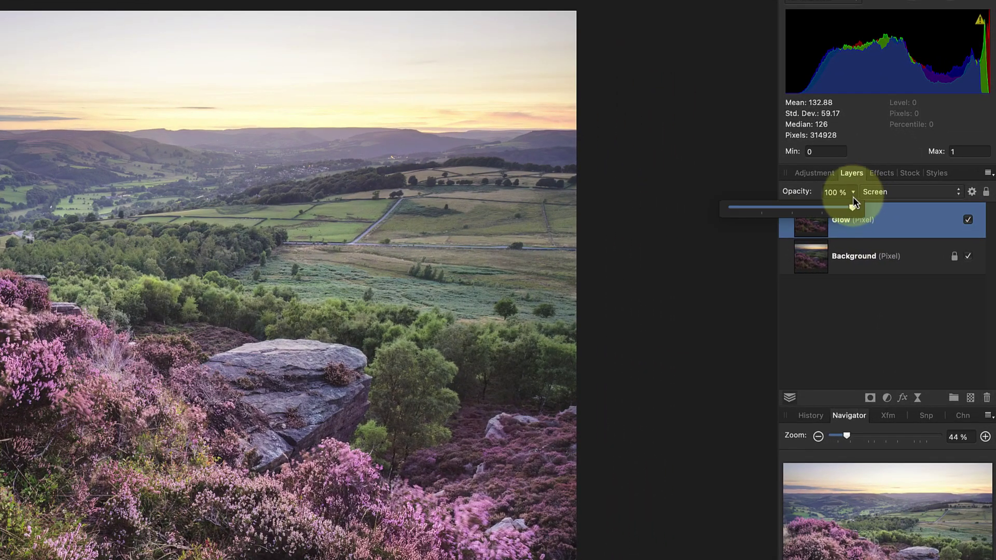
drag(853, 209, 792, 219)
click(840, 307)
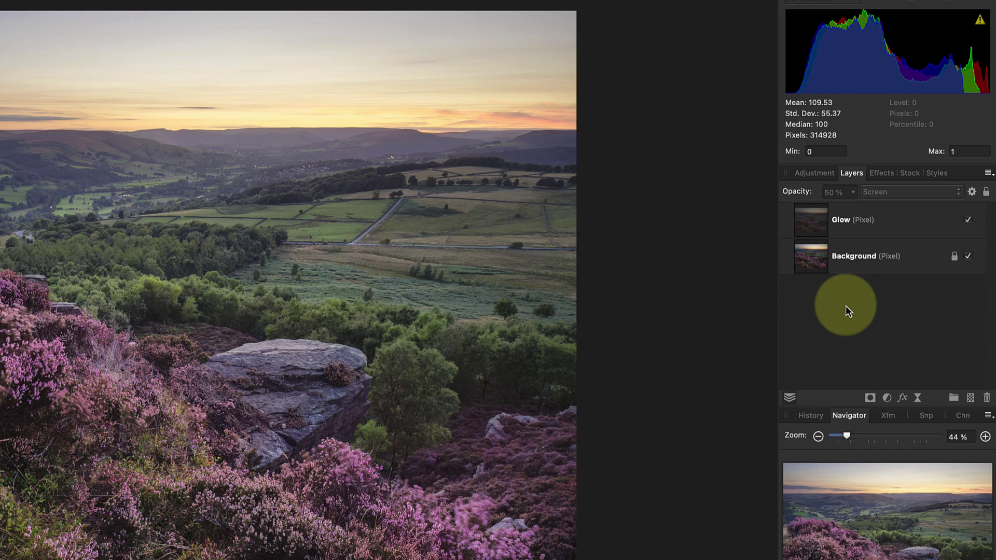
Add a live Gaussian Blur to Glow with a 20.3 px radius and Preserve Alpha ticked.
click(816, 229)
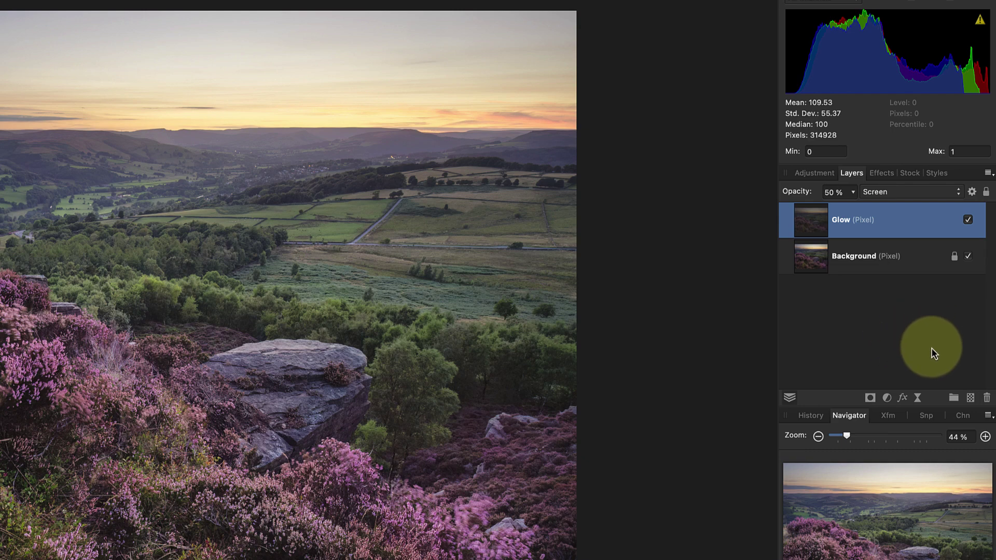
click(921, 397)
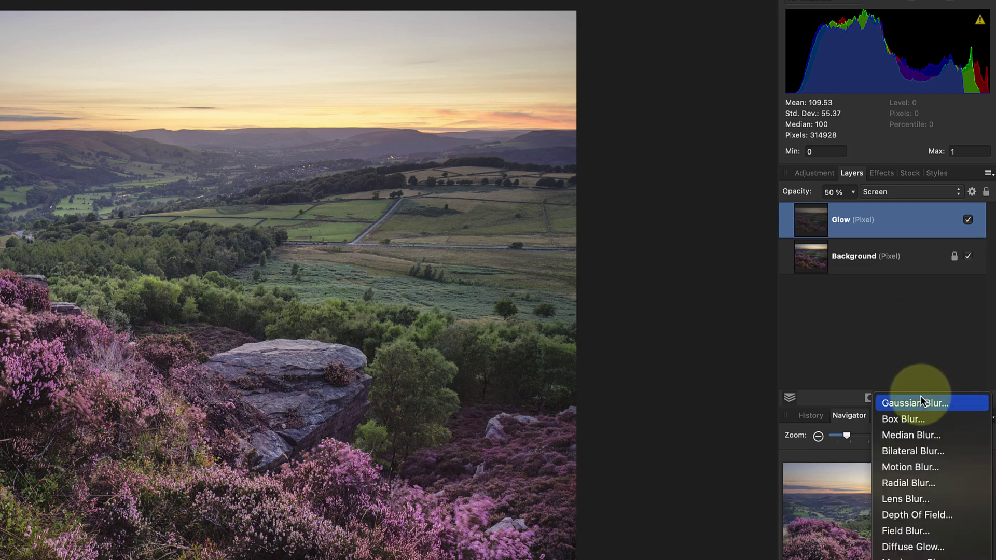
click(936, 404)
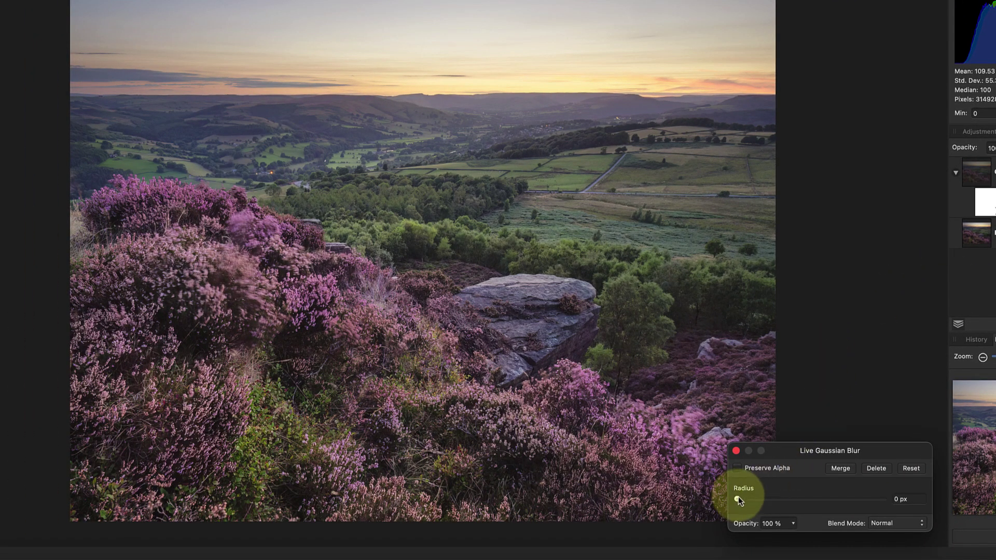
drag(738, 499, 820, 505)
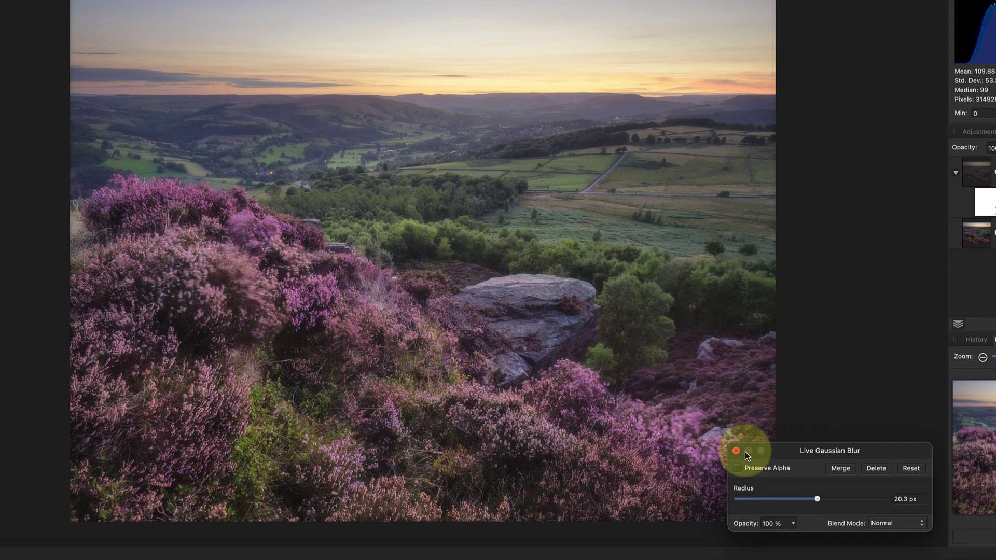
click(737, 470)
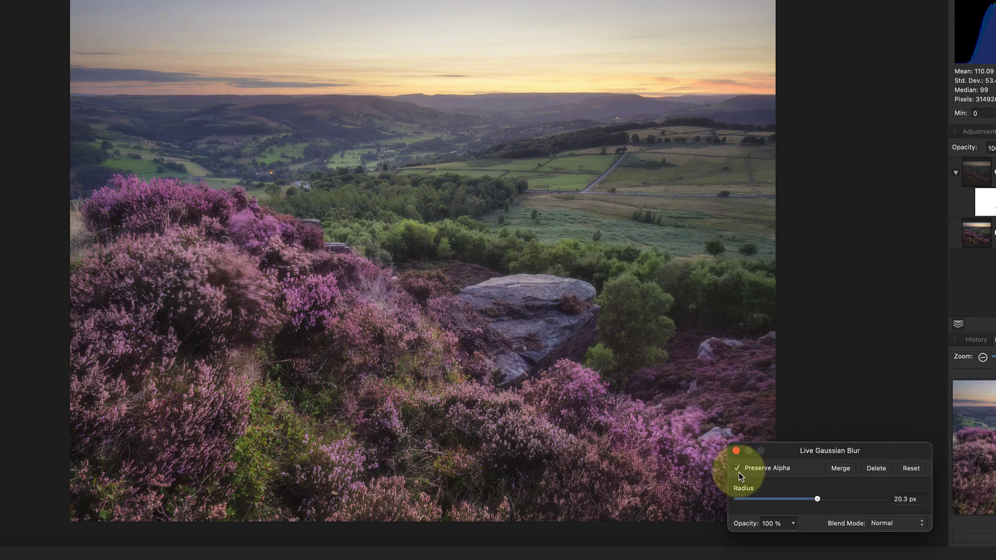
click(737, 469)
click(738, 470)
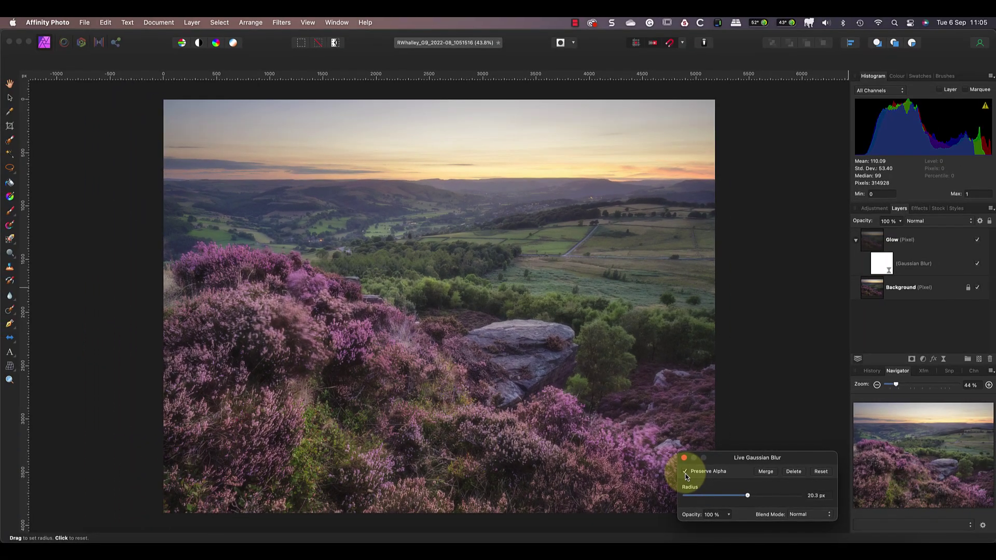
click(683, 457)
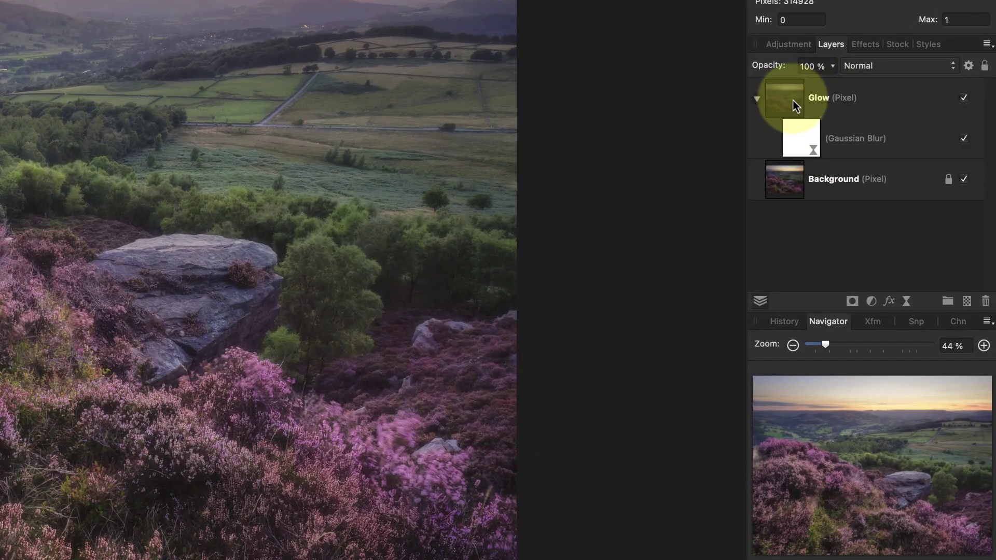
Add a Levels adjustment above Glow, test its black and white sliders, and drag it toward Glow.
click(877, 241)
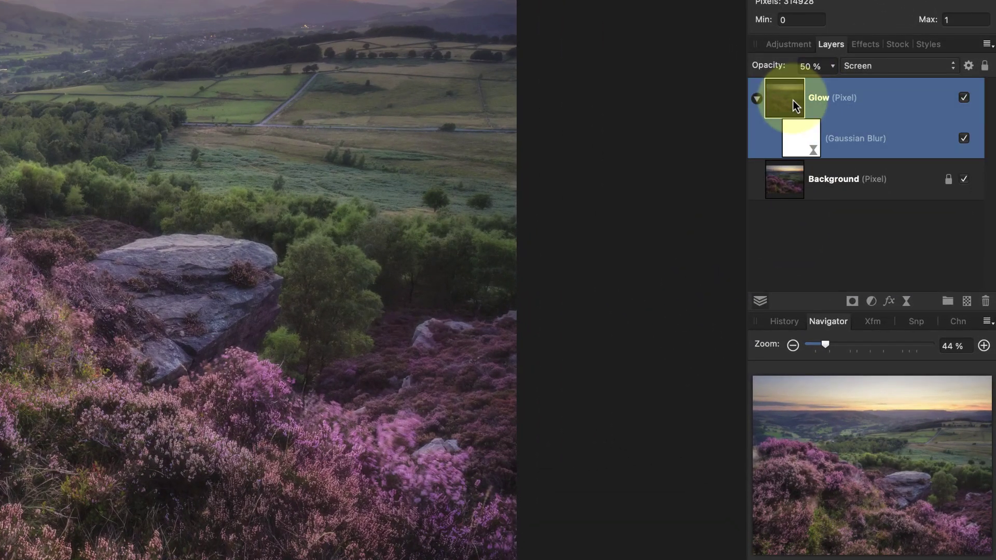
click(872, 301)
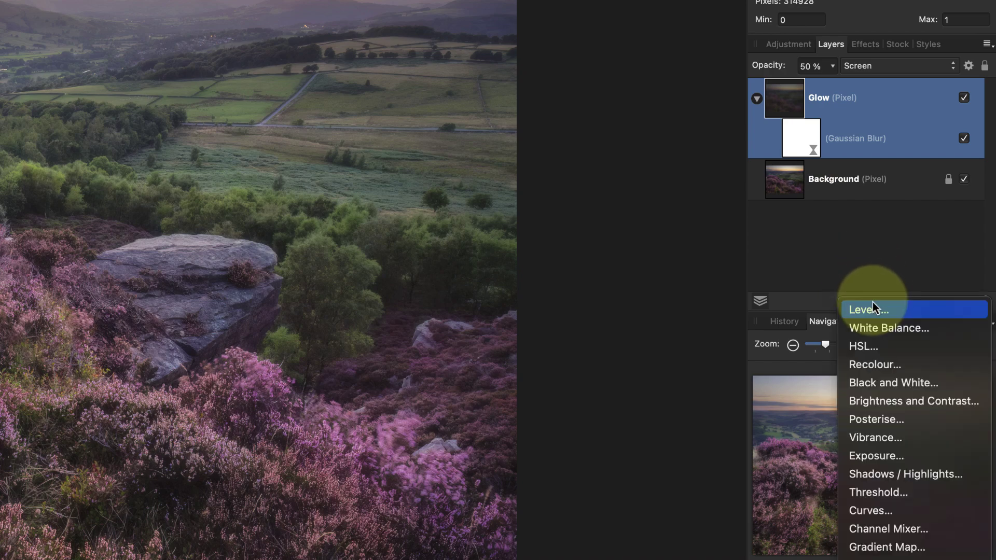
click(915, 312)
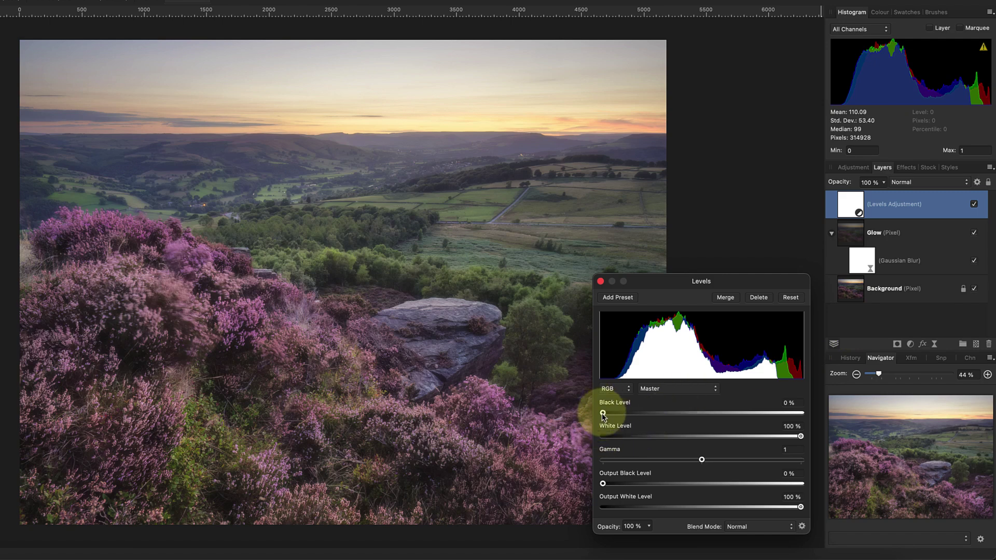
mouse_move(603, 413)
mouse_down()
mouse_move(624, 414)
mouse_move(593, 414)
mouse_up()
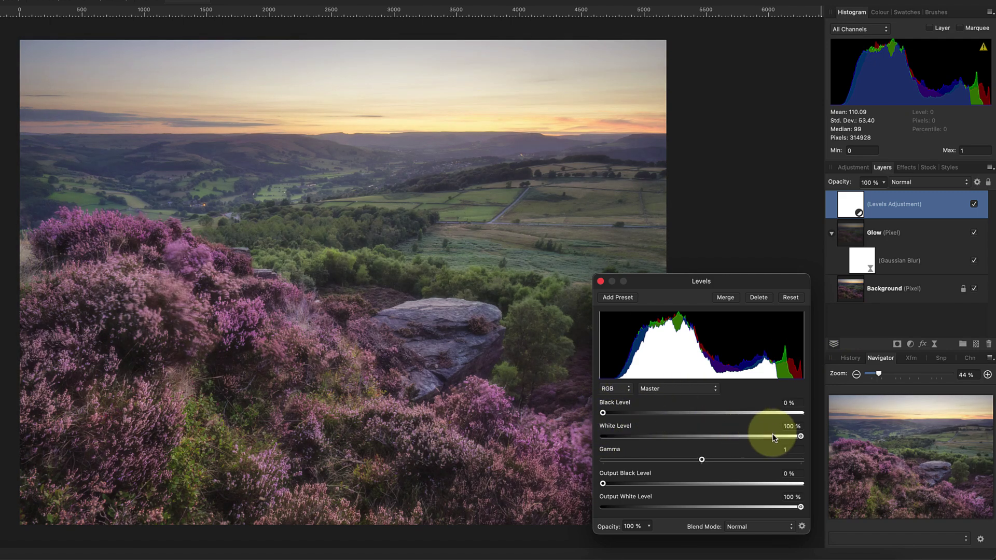
mouse_move(801, 437)
mouse_down()
mouse_move(758, 436)
mouse_move(805, 438)
mouse_up()
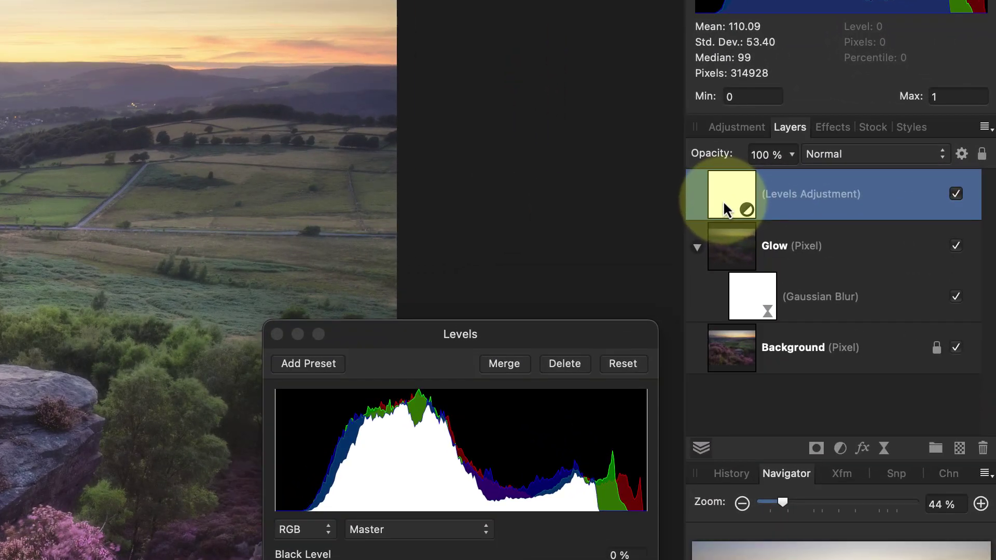
drag(829, 206, 863, 230)
drag(779, 239, 739, 250)
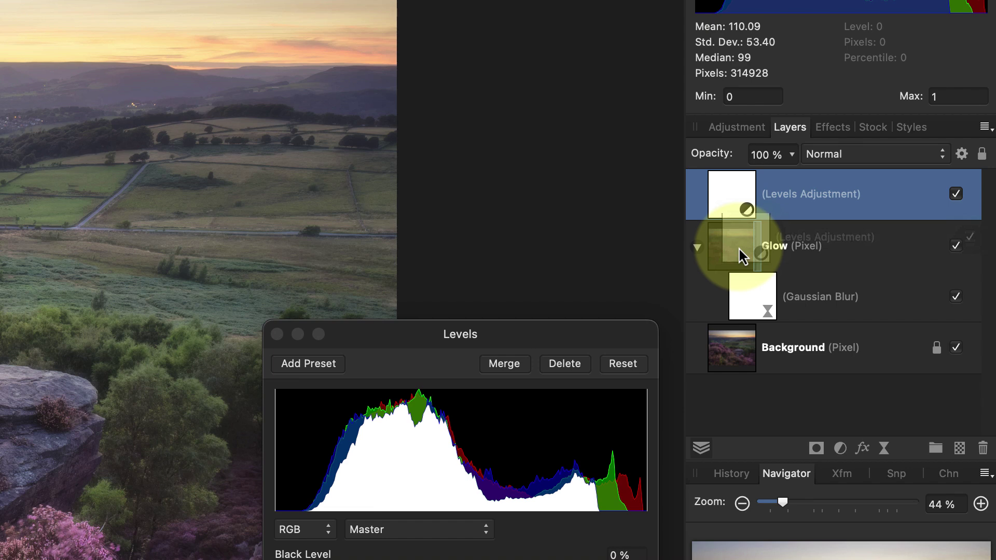
Nest Levels inside Glow and set white 84%, gamma 0.845 and black 2%.
drag(740, 250, 739, 250)
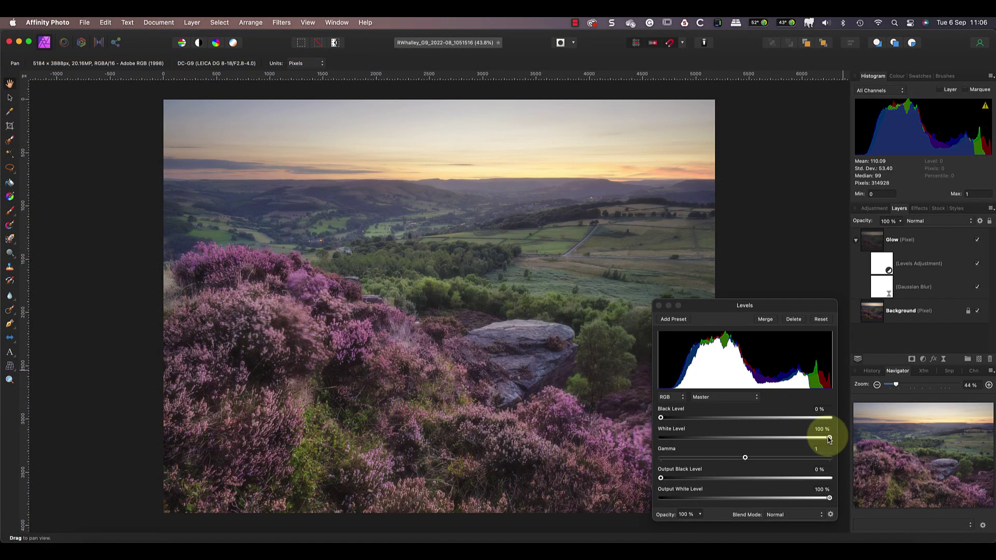
drag(829, 439, 804, 444)
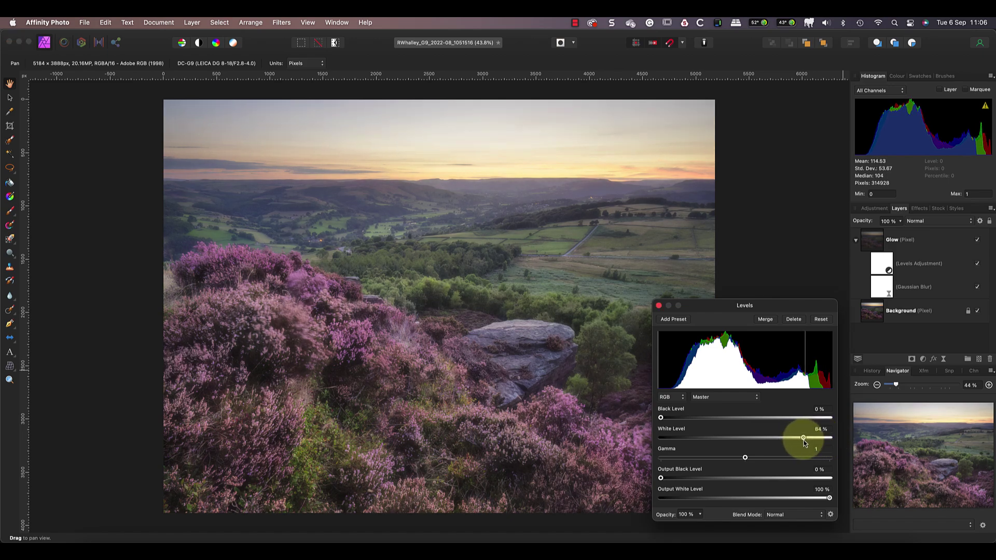
mouse_move(745, 457)
mouse_down()
mouse_move(716, 457)
mouse_move(731, 459)
mouse_up()
drag(805, 441, 803, 440)
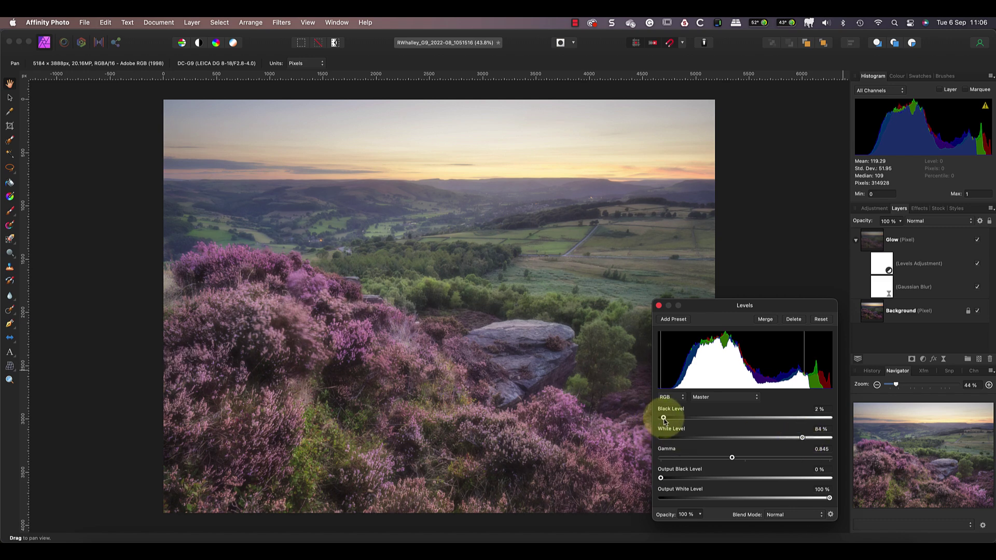
Try different opacities on the Glow layer, leaving it at 50%.
click(879, 242)
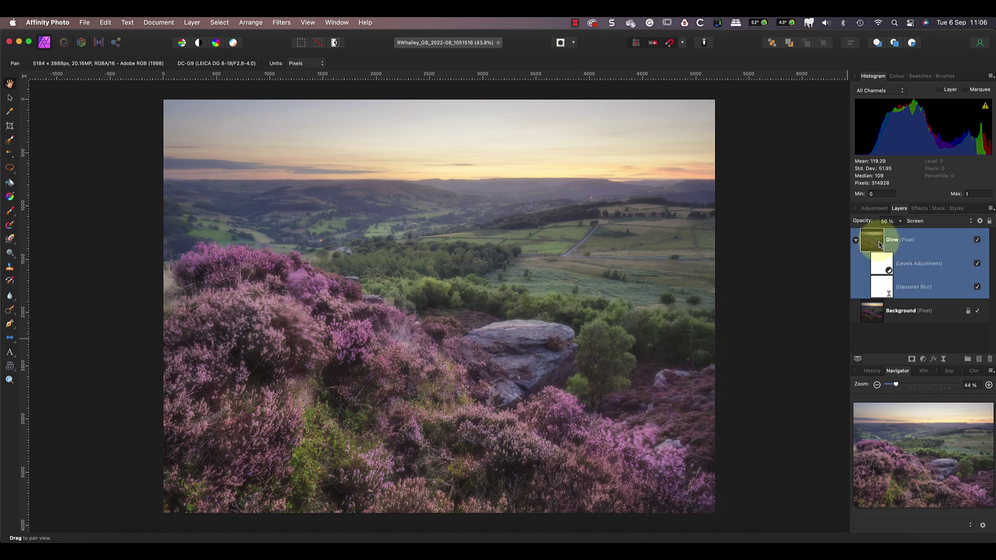
click(901, 221)
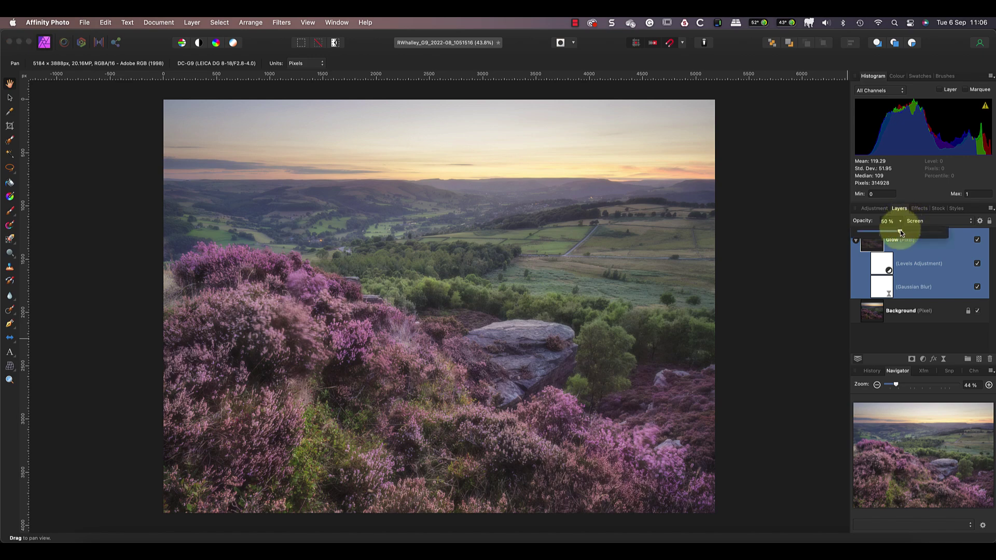
mouse_move(901, 233)
mouse_down()
mouse_move(939, 231)
mouse_move(872, 229)
mouse_move(910, 239)
mouse_move(900, 238)
mouse_up()
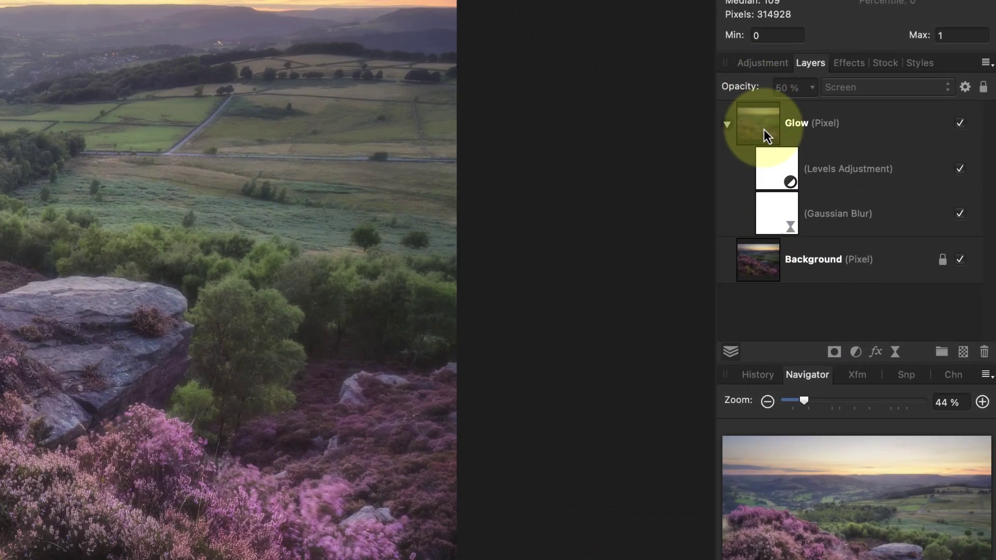
Select the Gaussian Blur filter inside Glow and open its Blend Options.
click(764, 129)
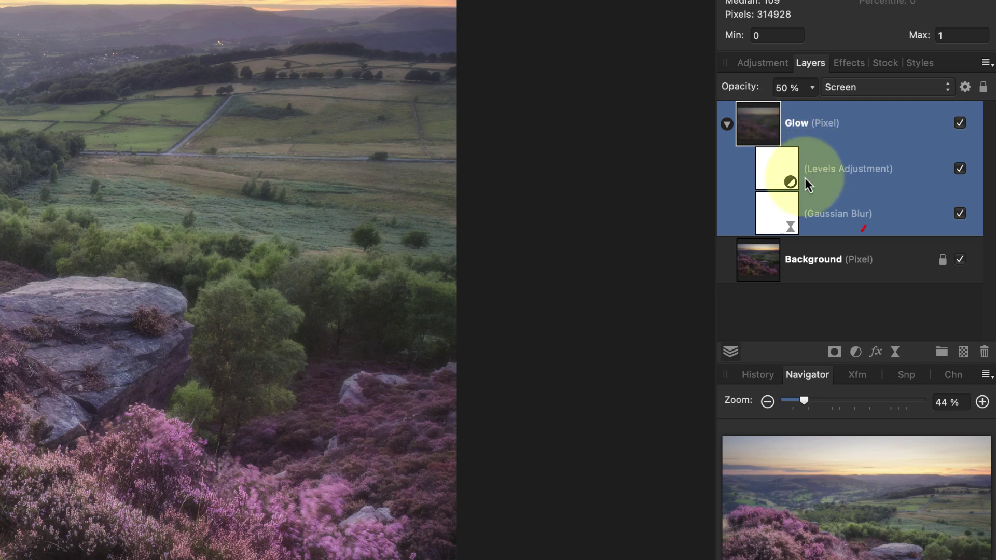
click(776, 219)
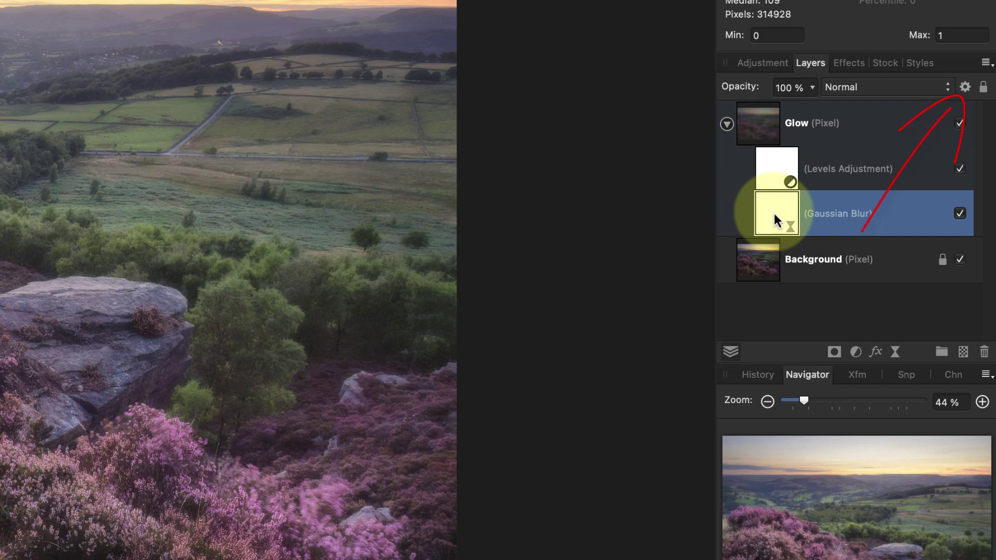
click(966, 89)
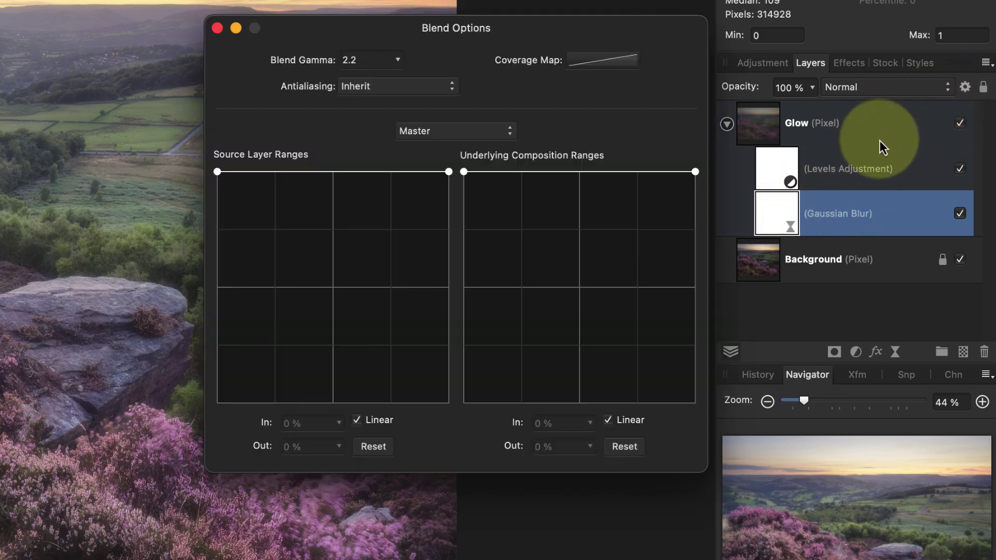
click(778, 169)
click(760, 129)
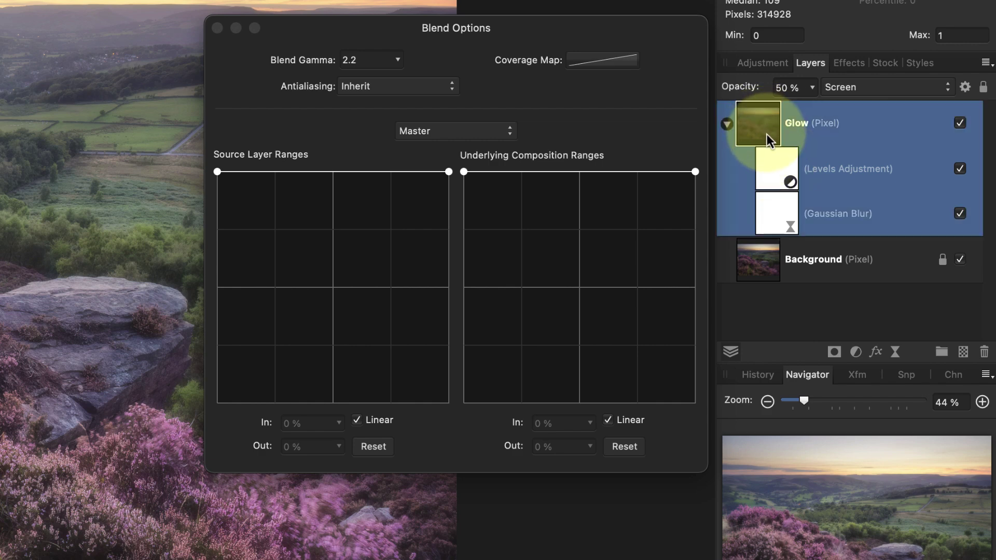
click(767, 211)
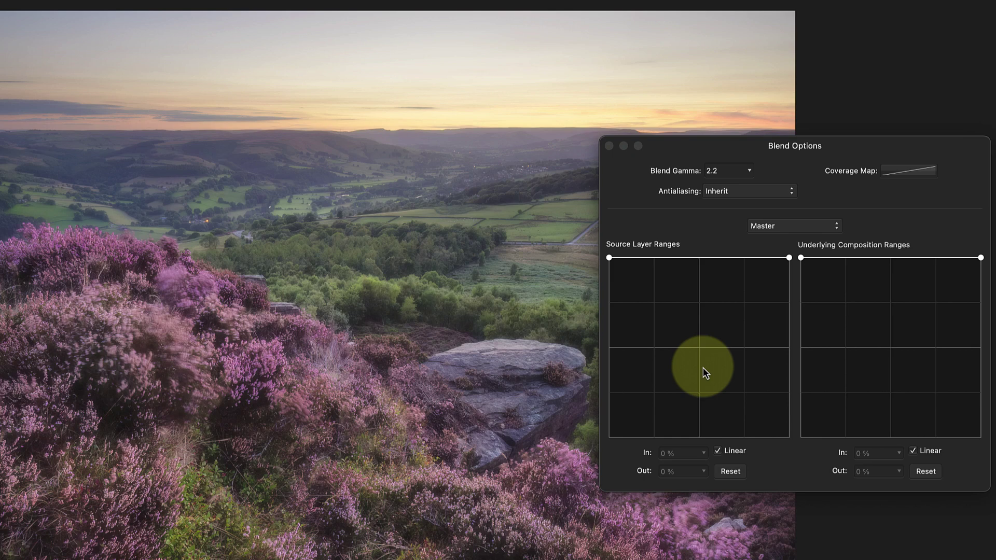
Drag the source range's top-left node to bottom-left, ramping from 0% shadows to full highlights.
click(609, 259)
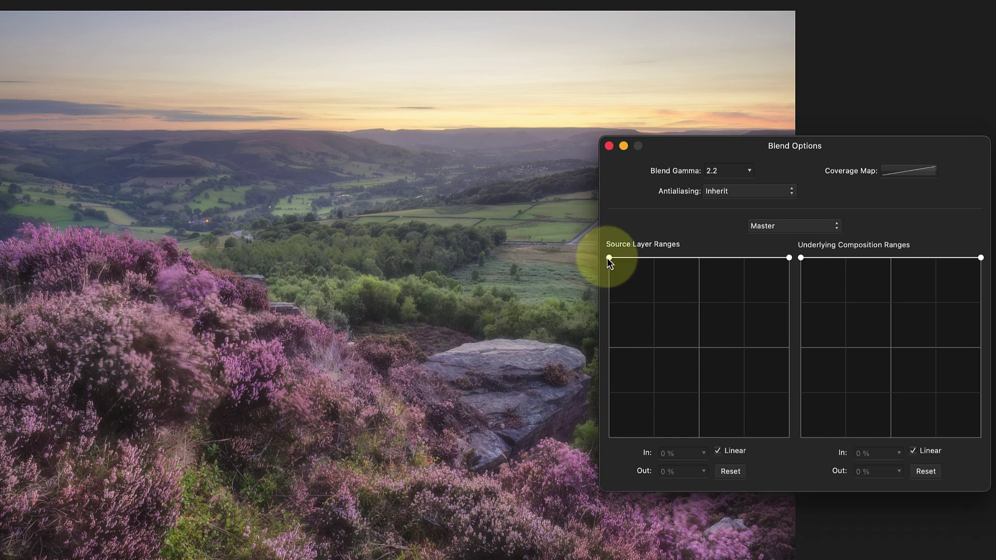
drag(609, 258, 598, 465)
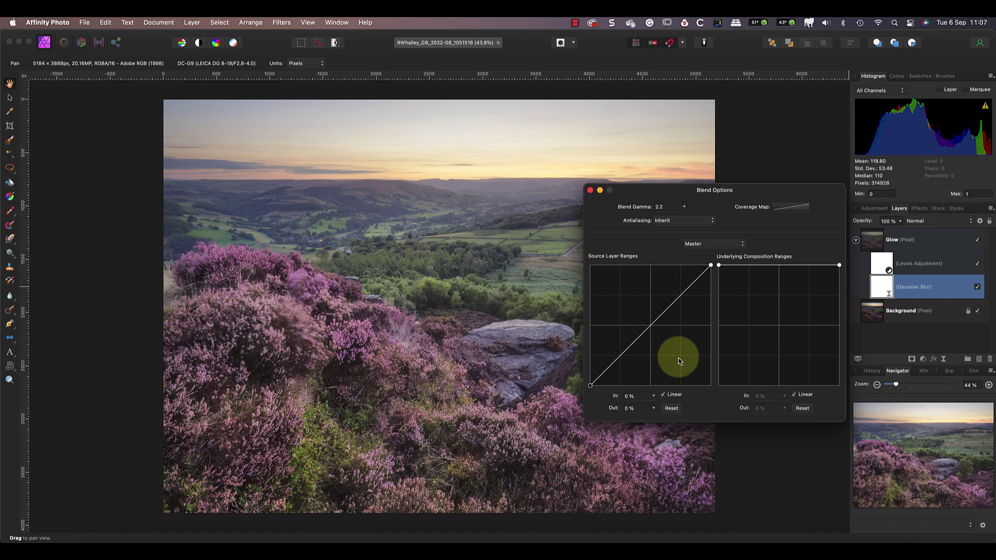
click(878, 275)
click(878, 285)
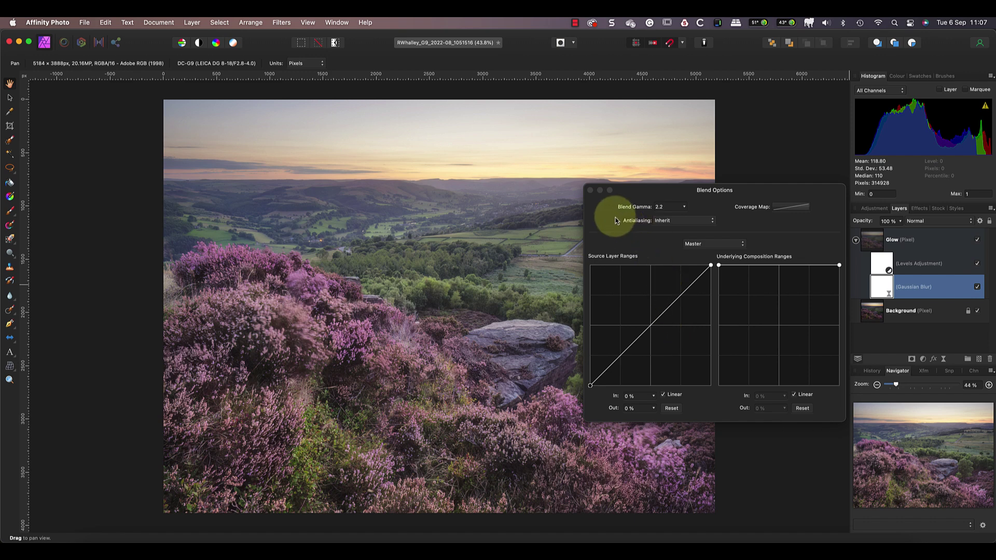
Add a mask to Glow and paint it black over the sky and rock.
click(590, 190)
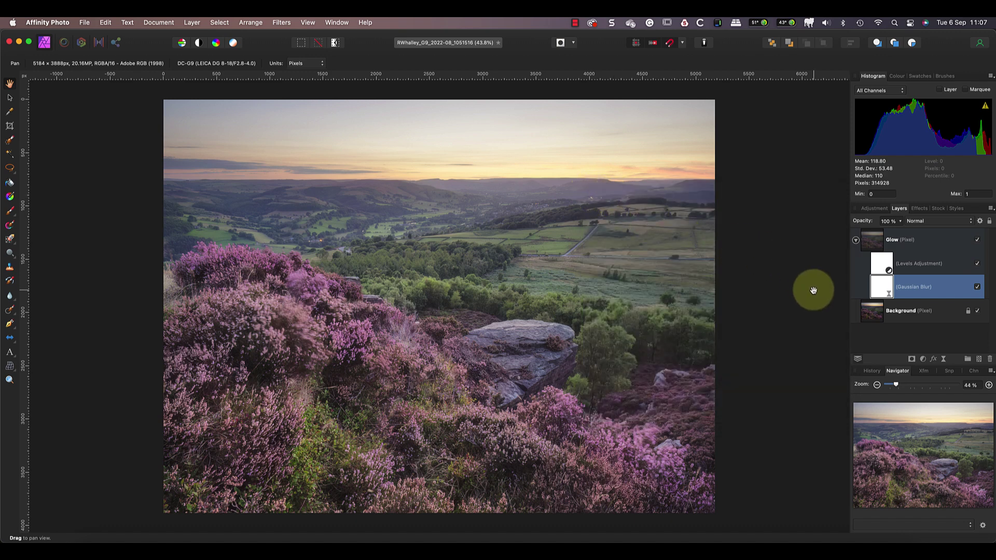
click(872, 245)
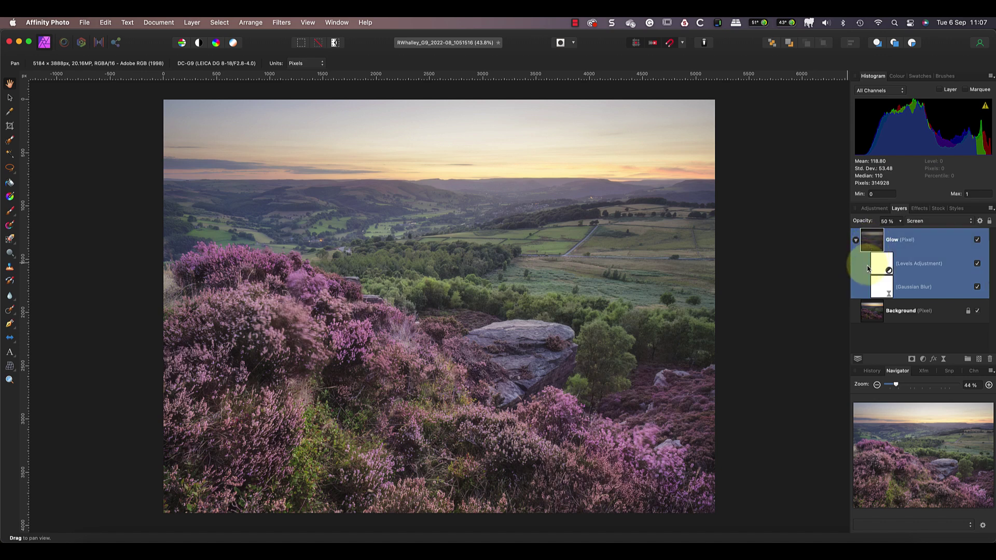
click(912, 359)
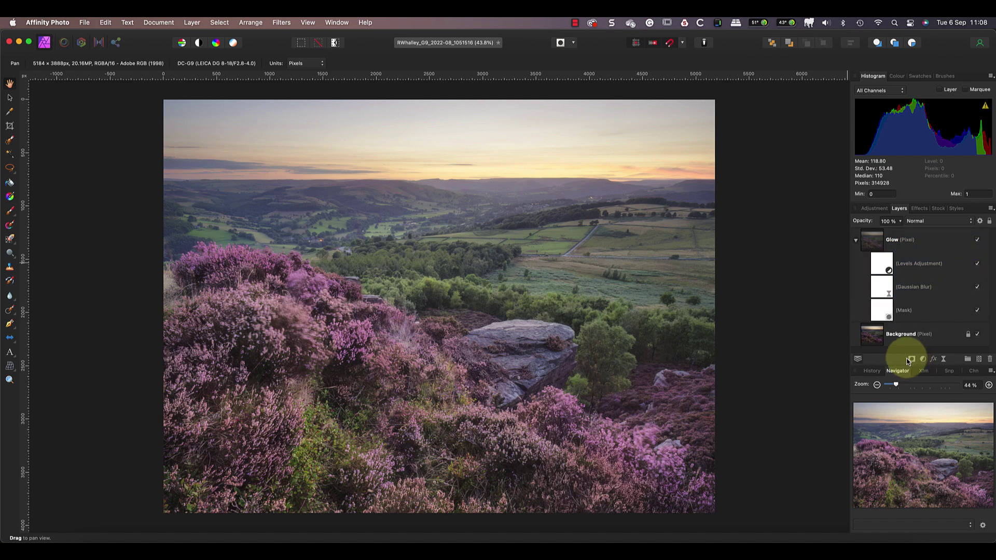
click(9, 210)
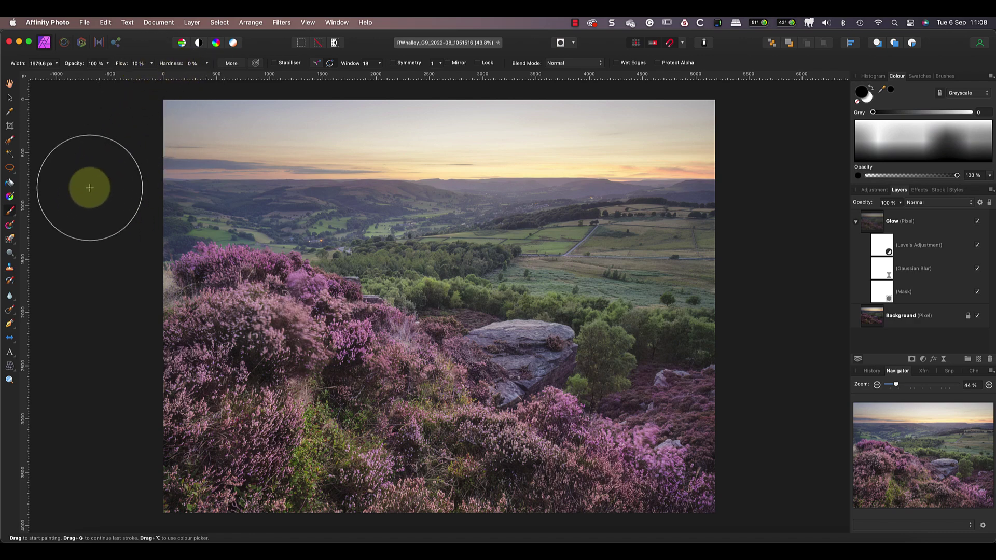
mouse_move(132, 128)
mouse_down()
mouse_move(695, 138)
mouse_move(409, 149)
mouse_move(707, 145)
mouse_move(193, 116)
mouse_move(434, 149)
mouse_move(698, 138)
mouse_move(166, 132)
mouse_move(785, 131)
mouse_move(411, 171)
mouse_move(518, 241)
mouse_move(529, 341)
mouse_move(512, 345)
mouse_move(520, 335)
mouse_move(532, 374)
mouse_move(513, 324)
mouse_move(540, 373)
mouse_move(549, 337)
mouse_move(490, 333)
mouse_up()
key(bracketleft)
key(bracketleft)
key(bracketleft)
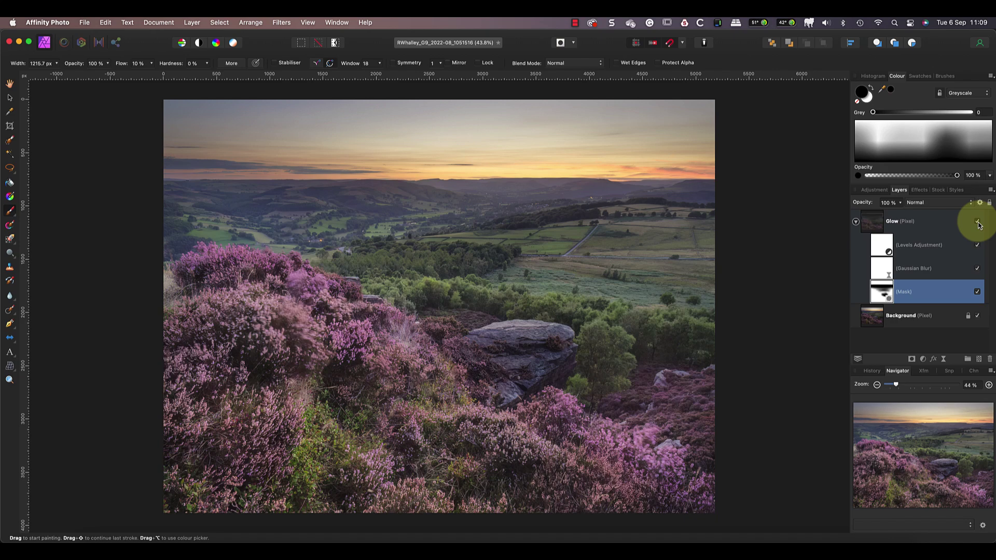
Toggle the Glow layer off and on to compare, then raise its opacity to 100%.
click(978, 224)
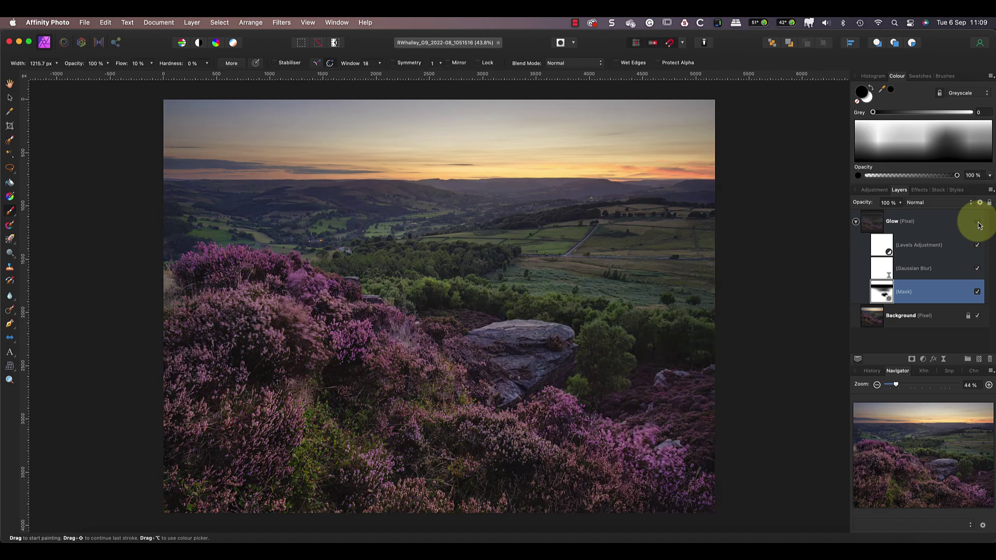
click(978, 222)
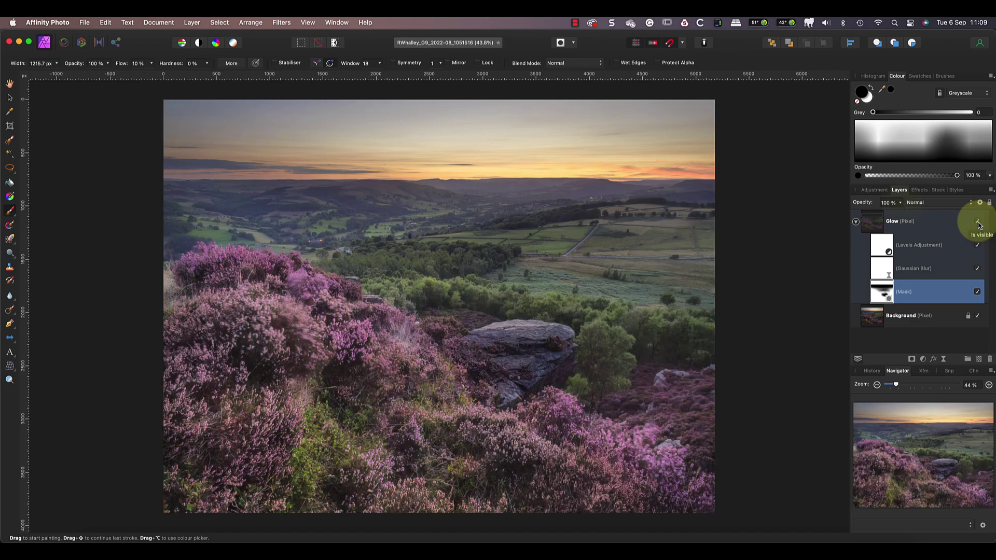
click(901, 203)
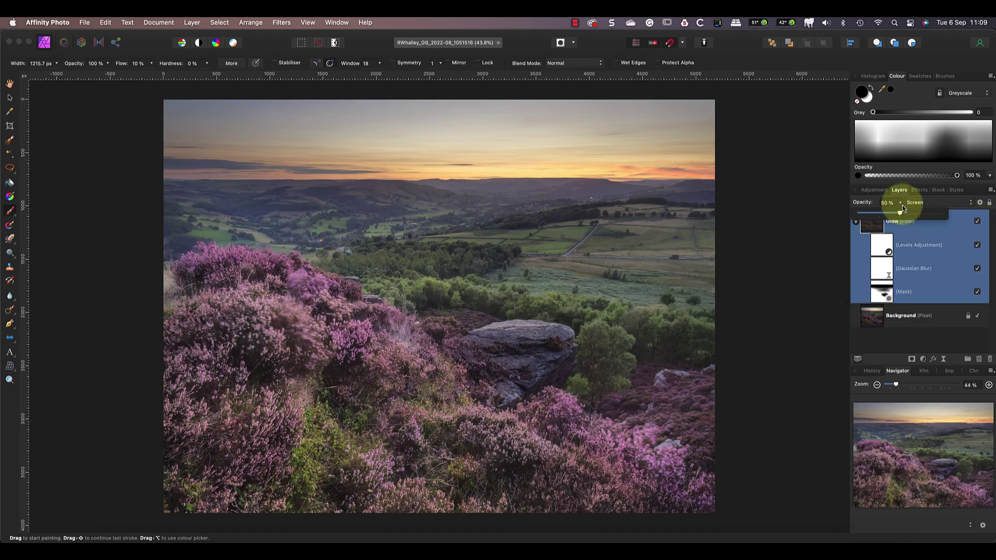
drag(901, 213, 953, 217)
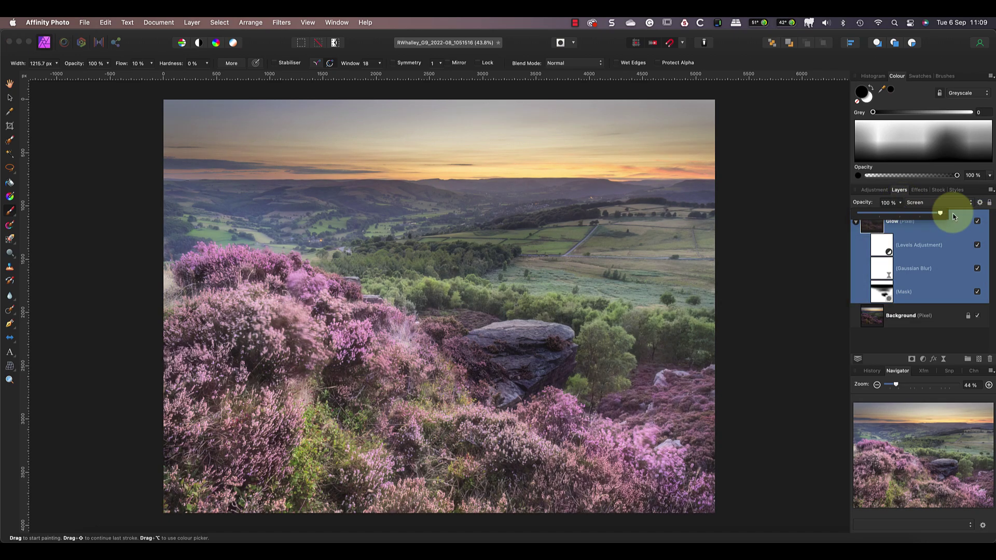
Set the blur radius to 45.7 px and retune Levels to black 7%, white 88%, gamma 0.862.
click(886, 274)
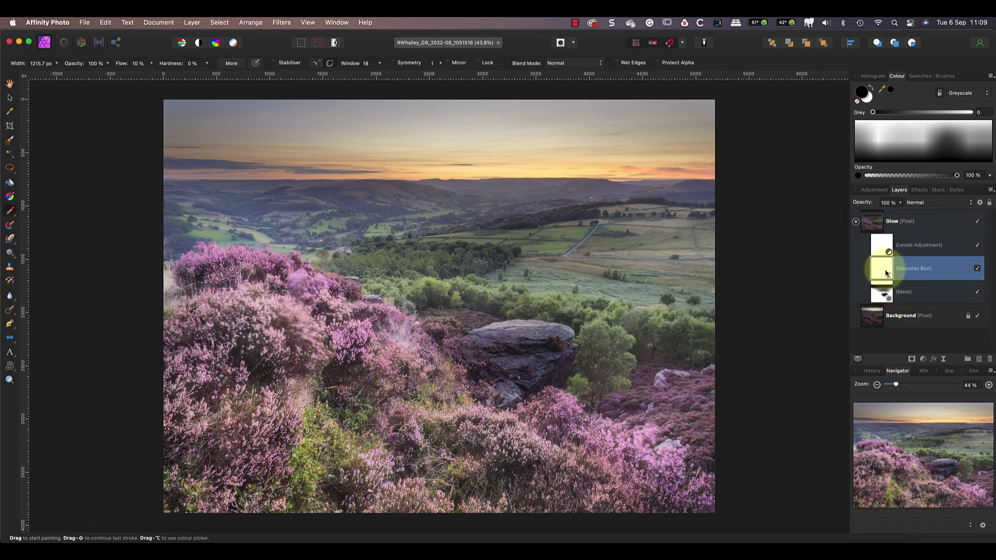
double_click(886, 273)
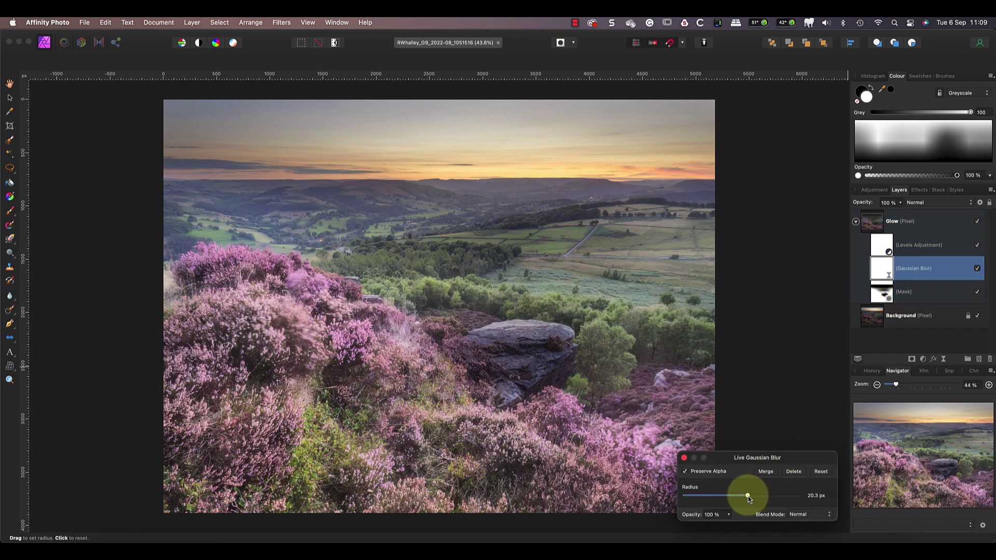
drag(749, 498, 674, 497)
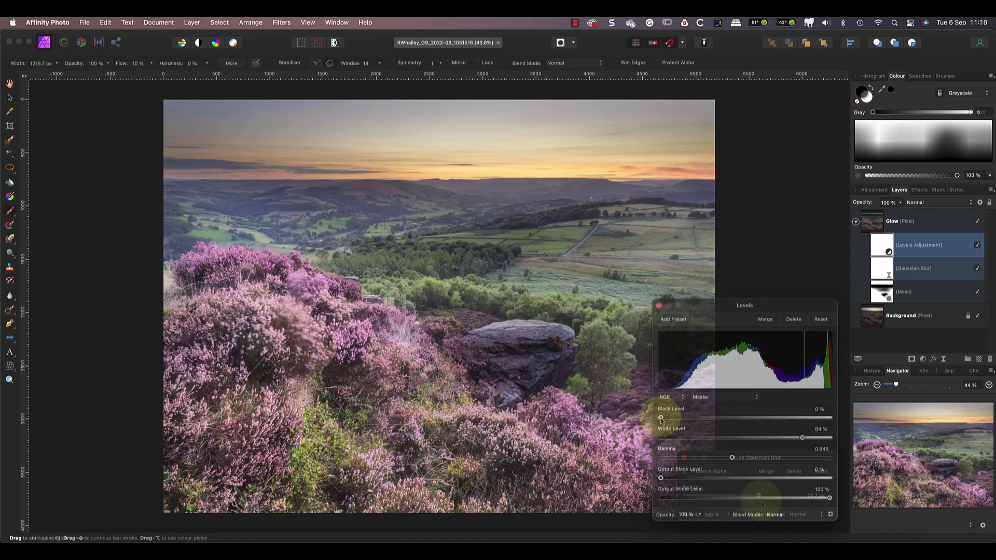
drag(662, 419, 674, 418)
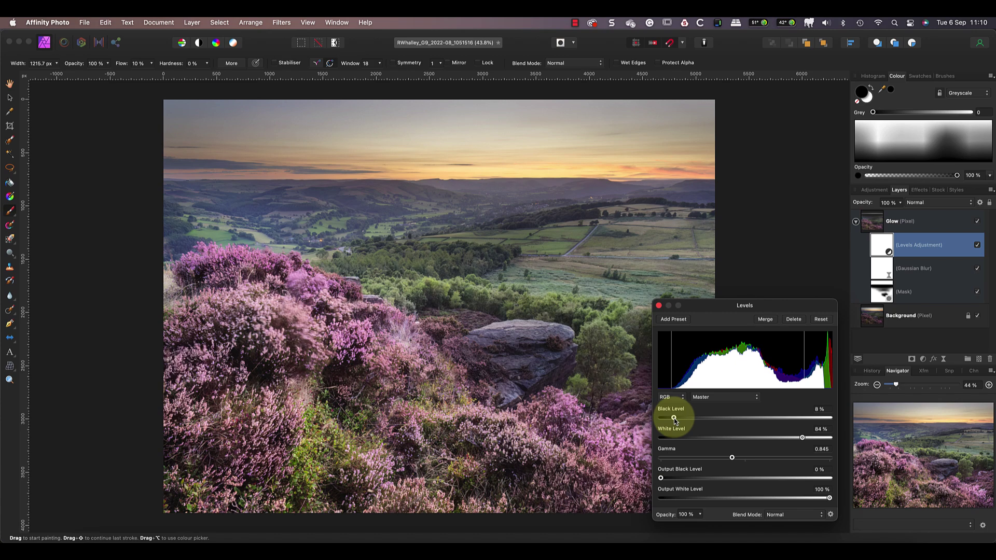
drag(732, 458, 734, 457)
drag(674, 417, 674, 418)
drag(802, 438, 789, 439)
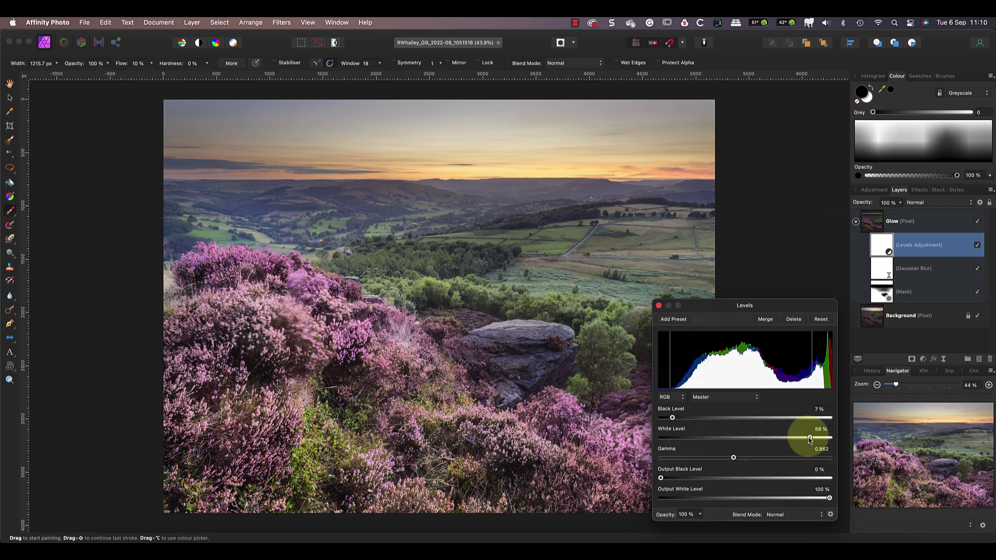
Lower the Glow layer's opacity to 33%.
click(913, 221)
click(900, 202)
drag(875, 213, 861, 217)
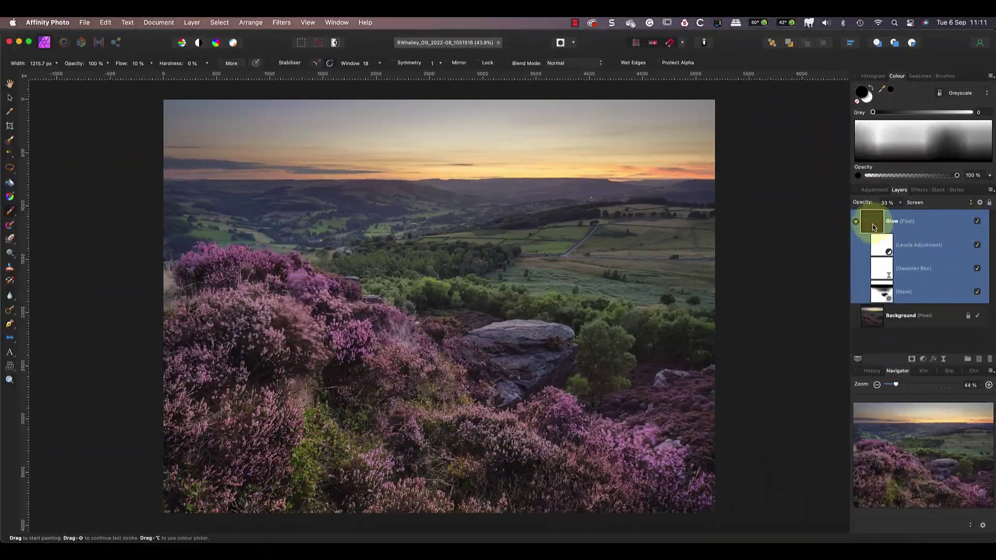
Duplicate the Glow layer and rename the top copy 'Light'.
right_click(730, 240)
click(896, 314)
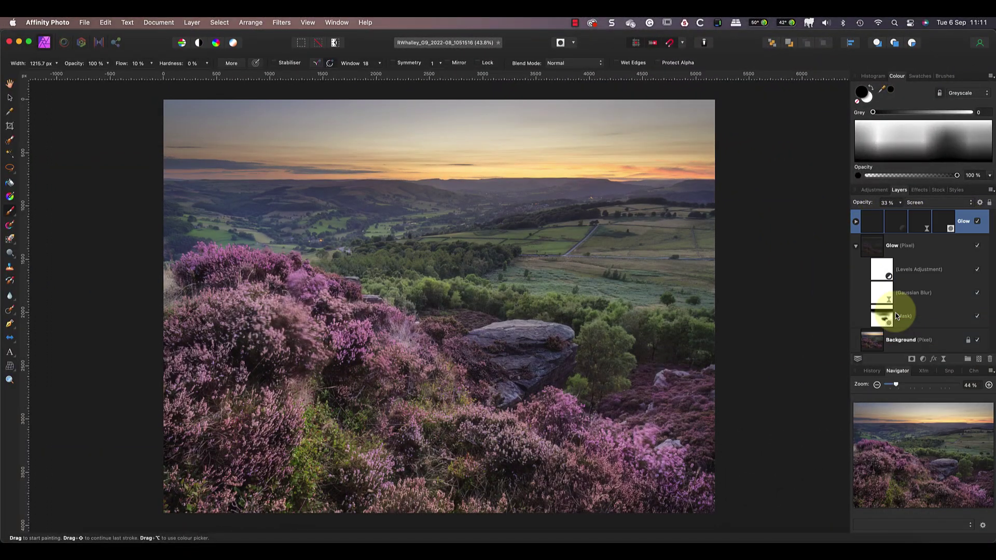
click(856, 222)
double_click(897, 223)
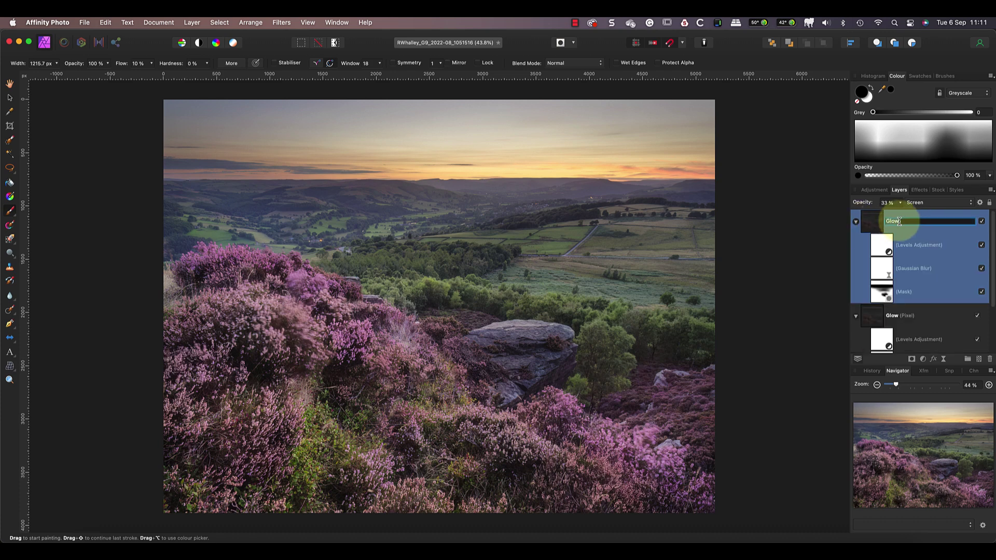
text(Light)
key(Return)
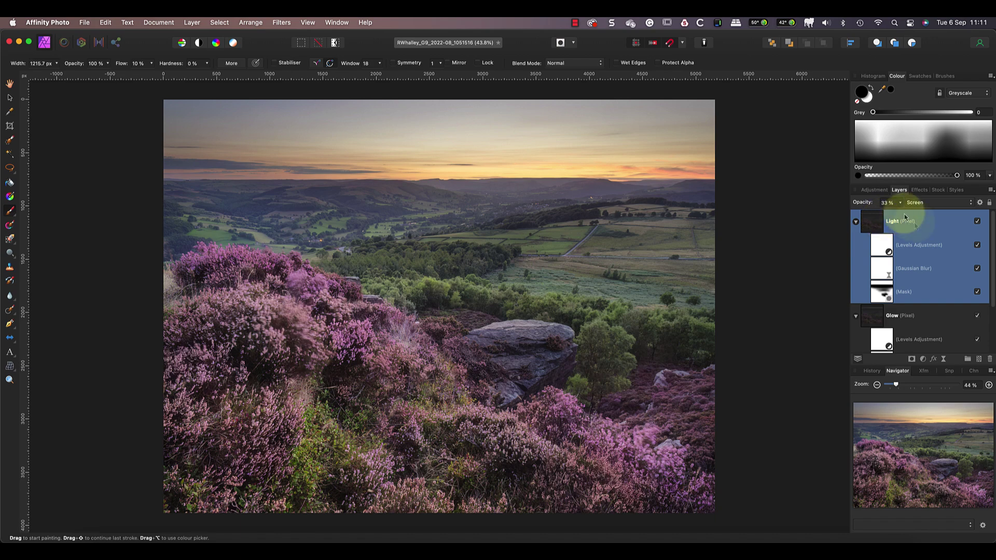
Set the Light layer to Linear Light blend mode at about 20% opacity.
click(943, 203)
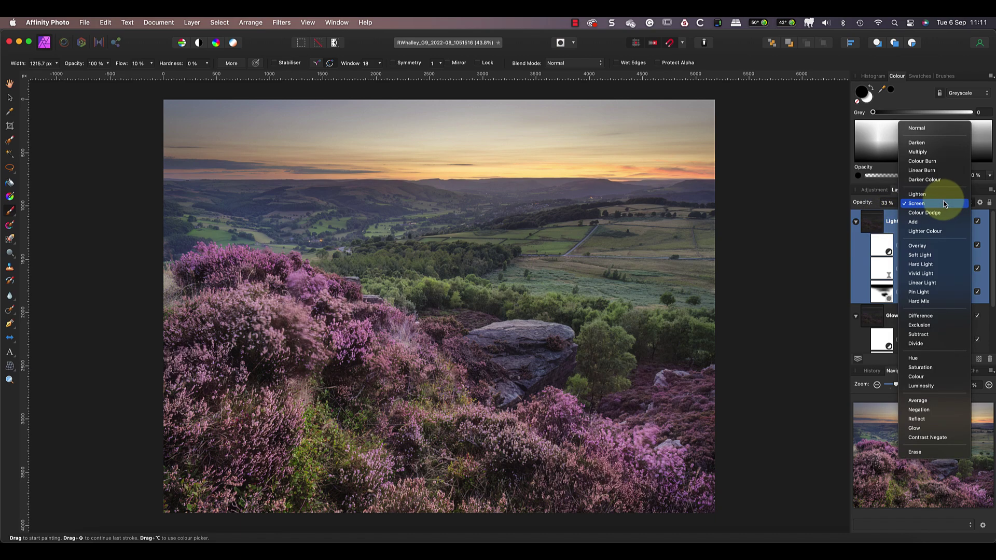
click(929, 274)
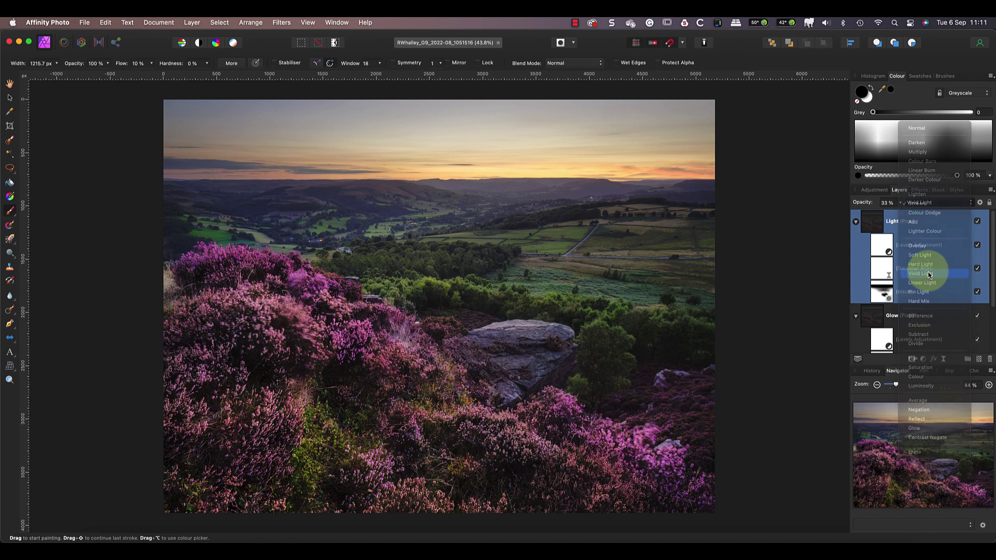
click(933, 204)
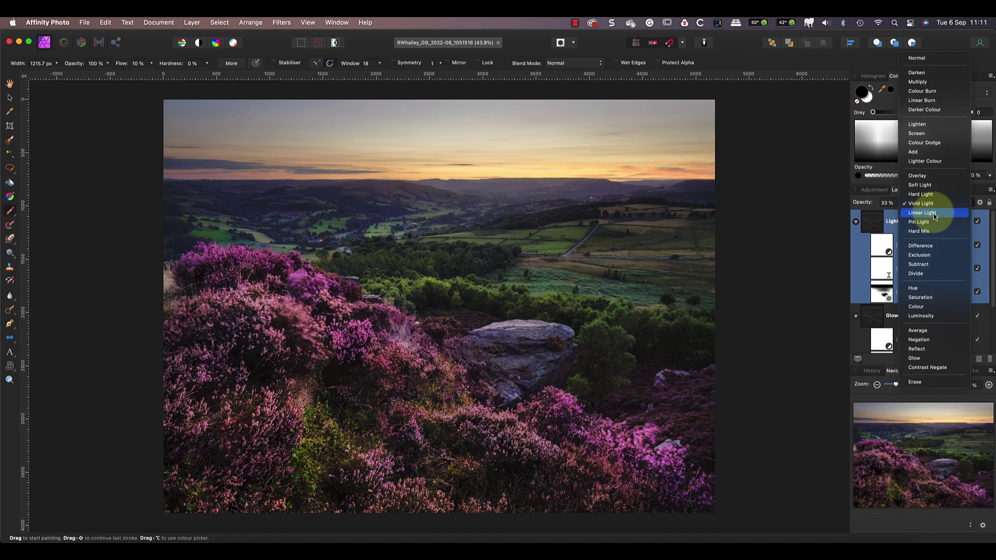
click(932, 214)
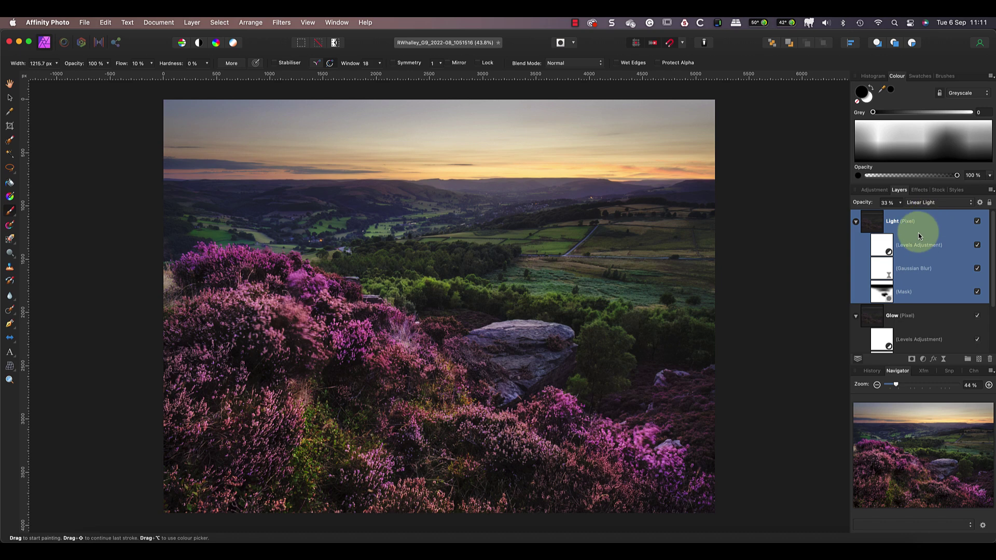
click(901, 206)
mouse_move(900, 210)
mouse_down()
mouse_move(883, 215)
mouse_move(891, 211)
mouse_up()
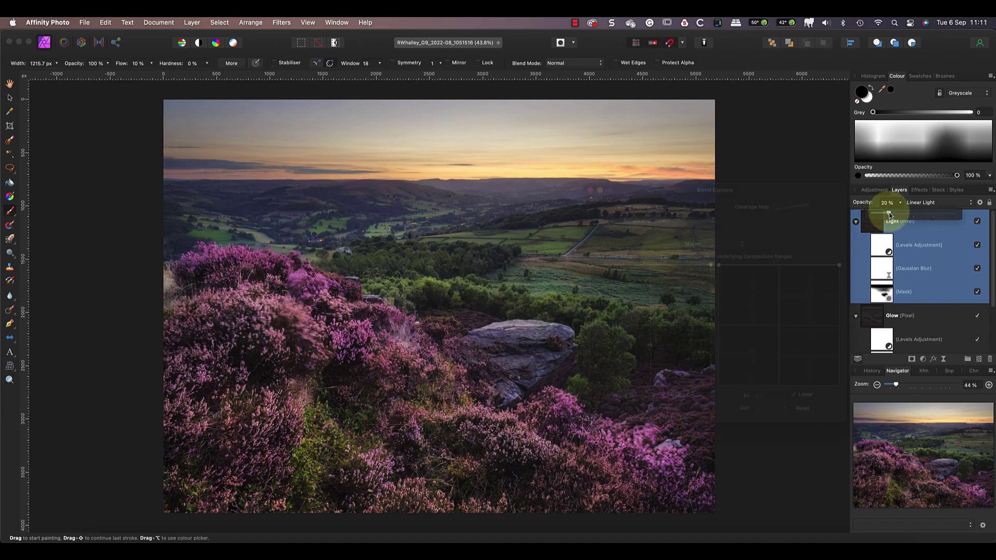
In the Light layer's Blend Options, lower the source range's shadow node and curve it through 58% in, 82% out.
click(980, 202)
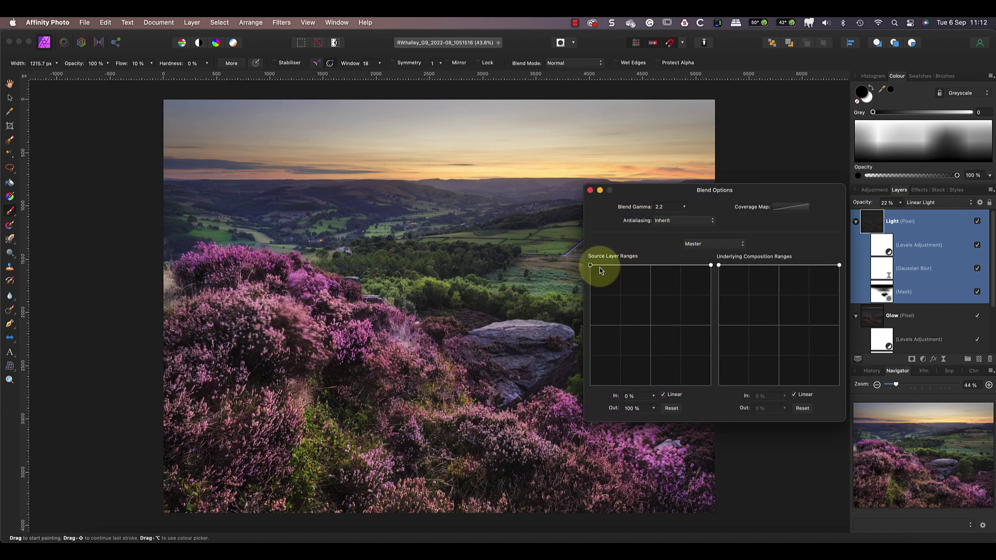
drag(591, 265, 591, 369)
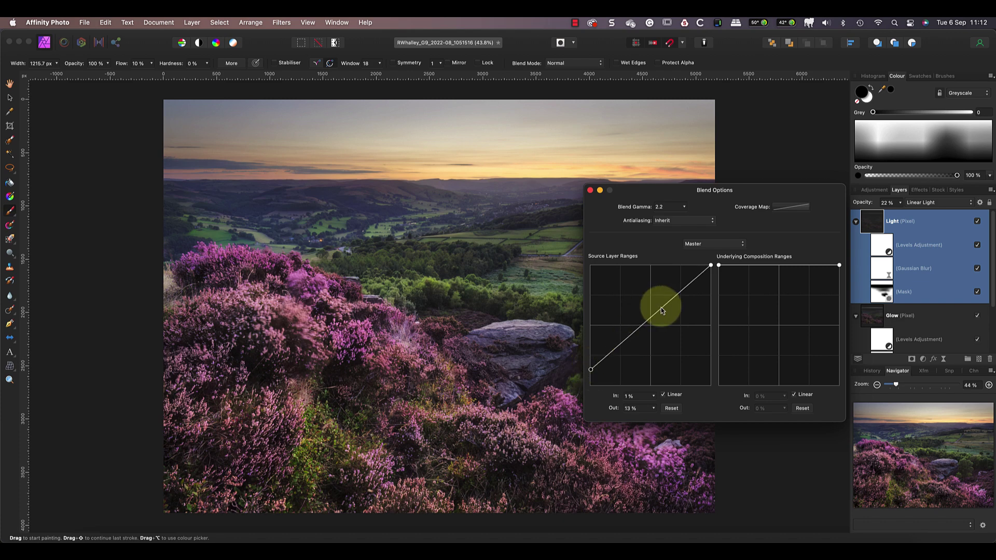
drag(661, 310, 660, 285)
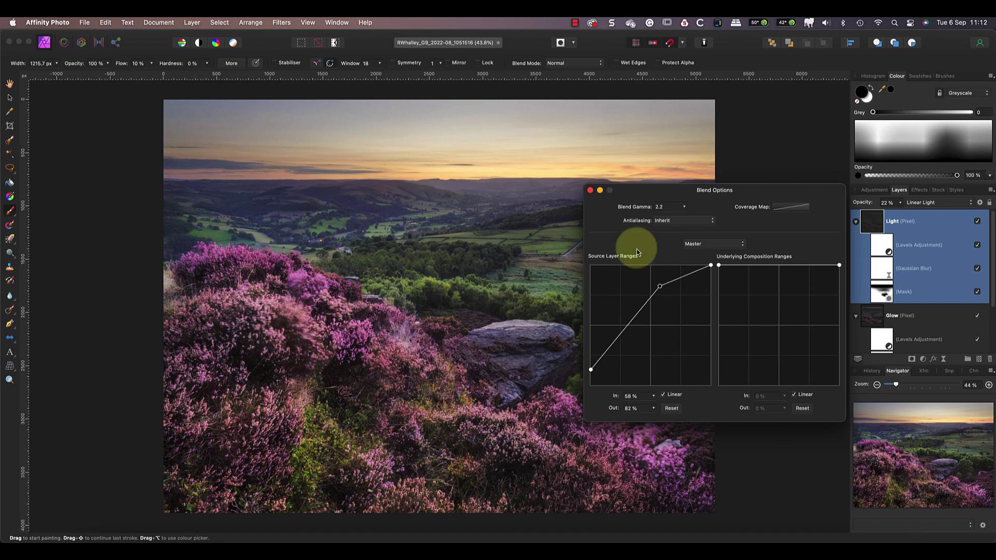